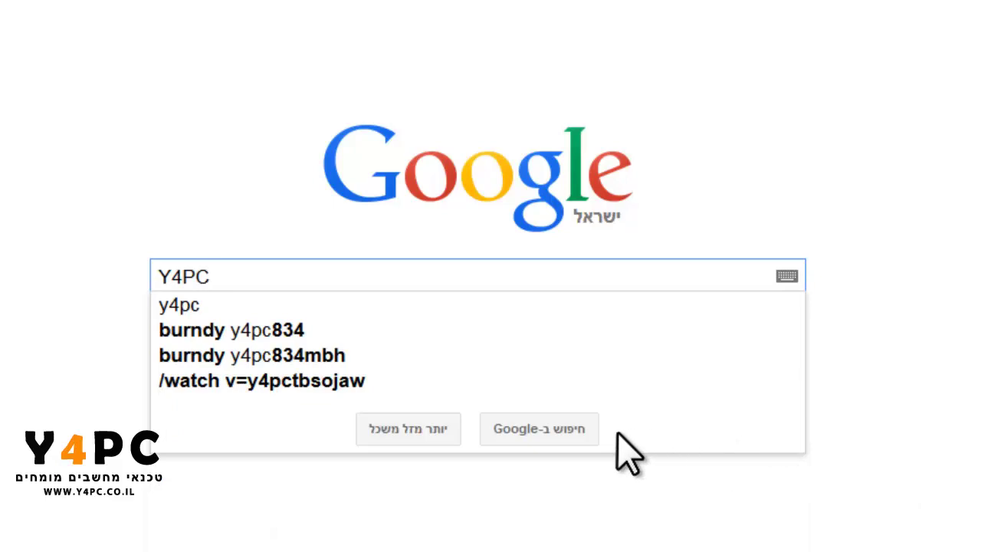
Step: Search Google for Y4PC and open the site's page of recommended software for a new computer
{"action": "left_click", "coordinate": [574, 430]}
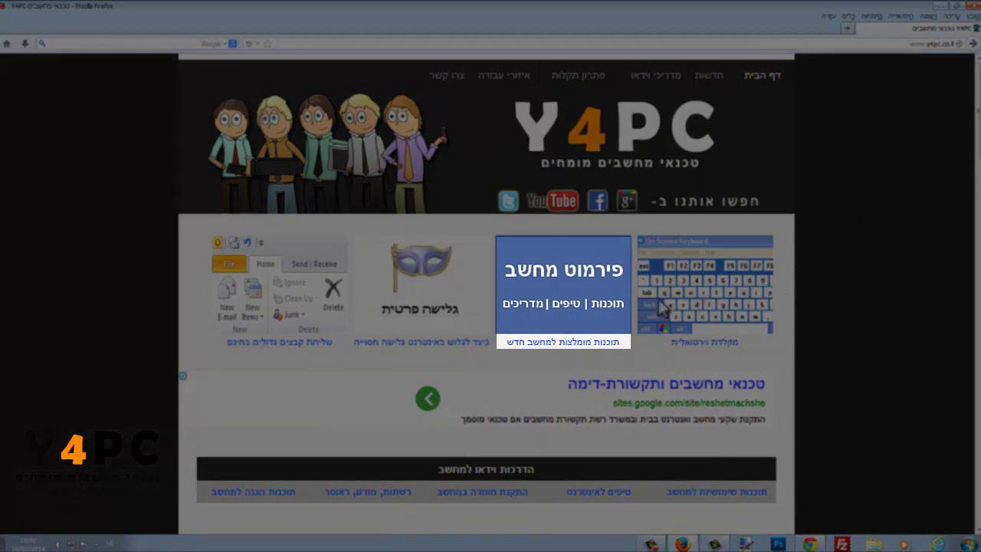
{"action": "left_click", "coordinate": [580, 345]}
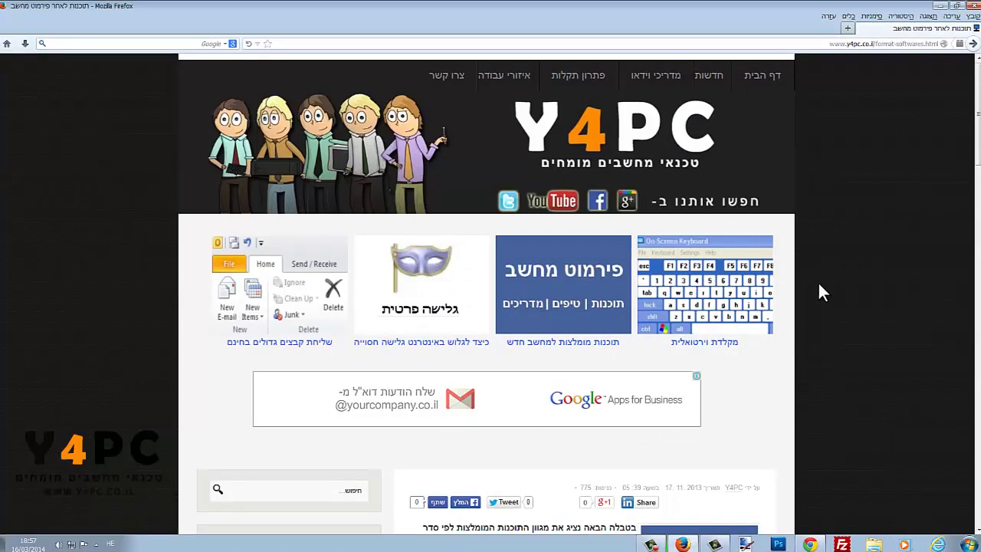
Step: Find Avast in the recommended software table and follow its antivirus download link
{"action": "scroll", "coordinate": [819, 282], "scroll_direction": "down", "scroll_amount": 2}
{"action": "scroll", "coordinate": [819, 289], "scroll_direction": "down", "scroll_amount": 8}
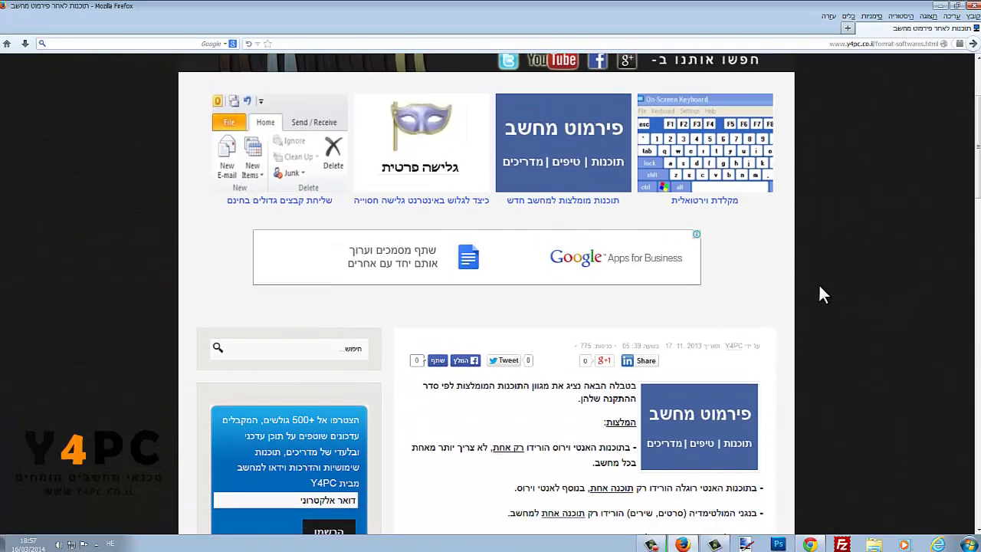
{"action": "scroll", "coordinate": [820, 289], "scroll_direction": "down", "scroll_amount": 1}
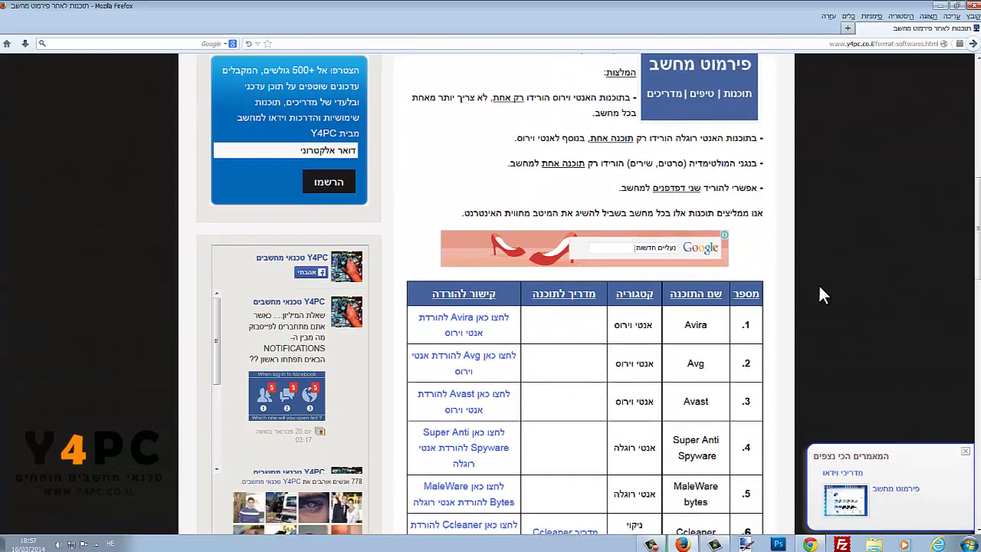
{"action": "scroll", "coordinate": [819, 289], "scroll_direction": "down", "scroll_amount": 2}
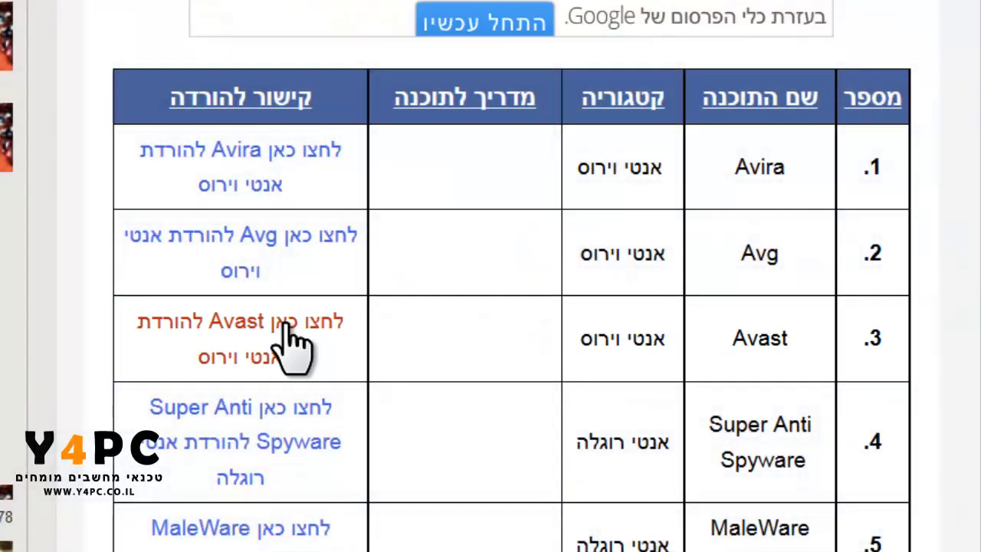
{"action": "left_click", "coordinate": [288, 326]}
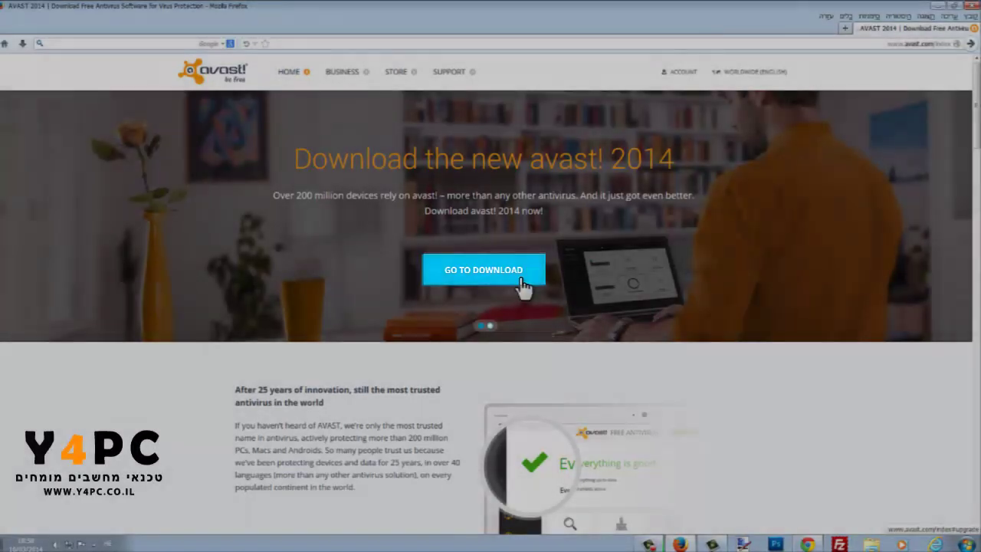
Step: Download the Essential edition, avast! Free Antivirus, and save avast_free_antivirus_setup.exe to the computer
{"action": "left_click", "coordinate": [466, 276]}
{"action": "scroll", "coordinate": [524, 278], "scroll_direction": "down", "scroll_amount": 3}
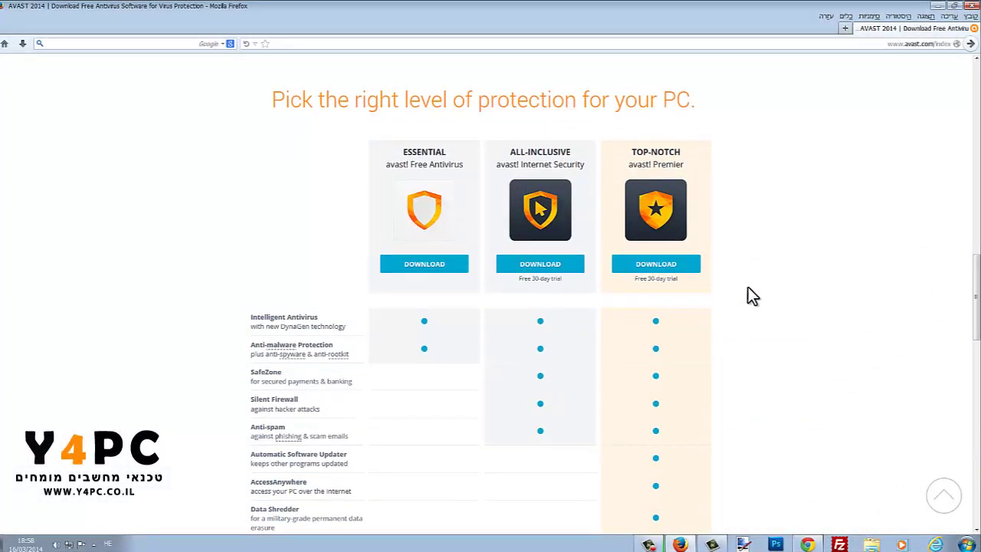
{"action": "scroll", "coordinate": [863, 292], "scroll_direction": "down", "scroll_amount": 2}
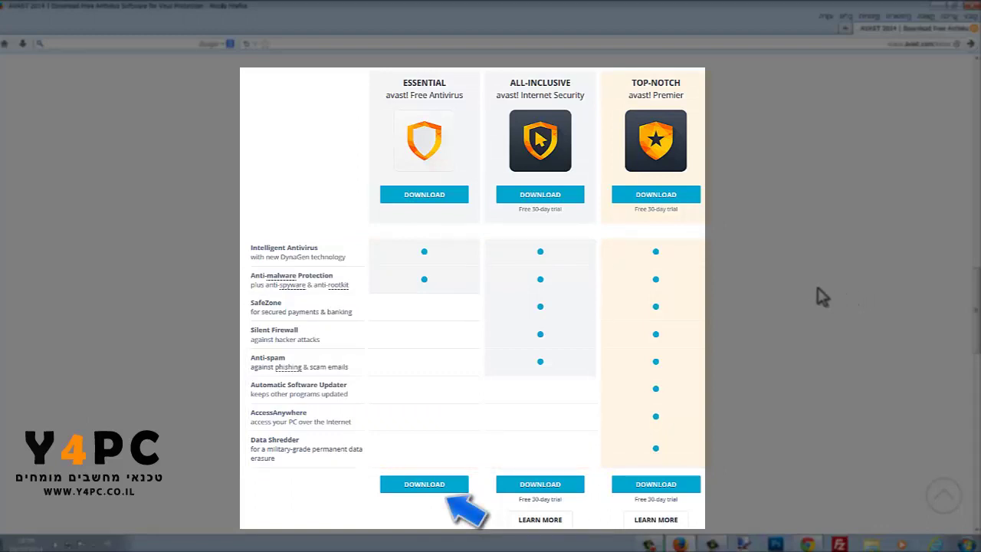
{"action": "left_click", "coordinate": [426, 485]}
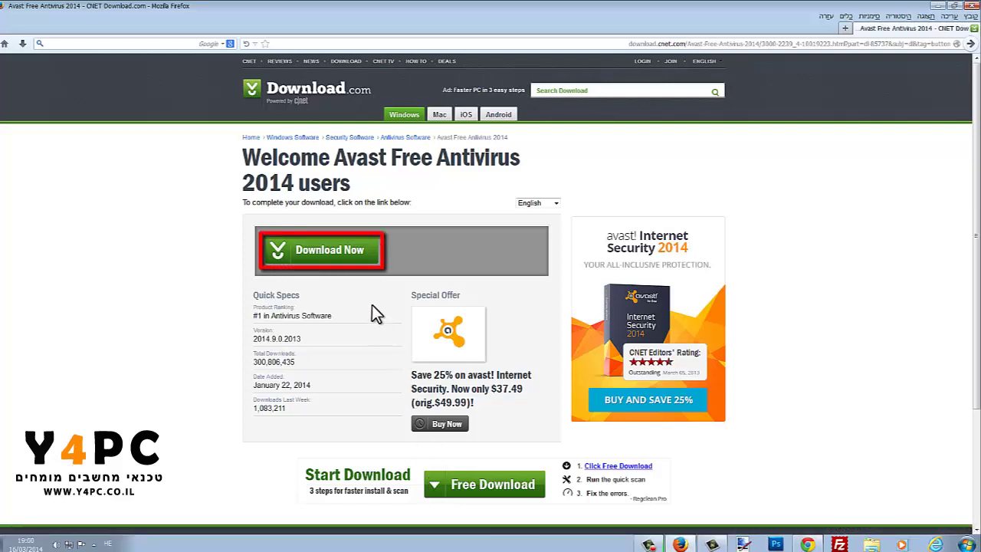
{"action": "left_click", "coordinate": [345, 261]}
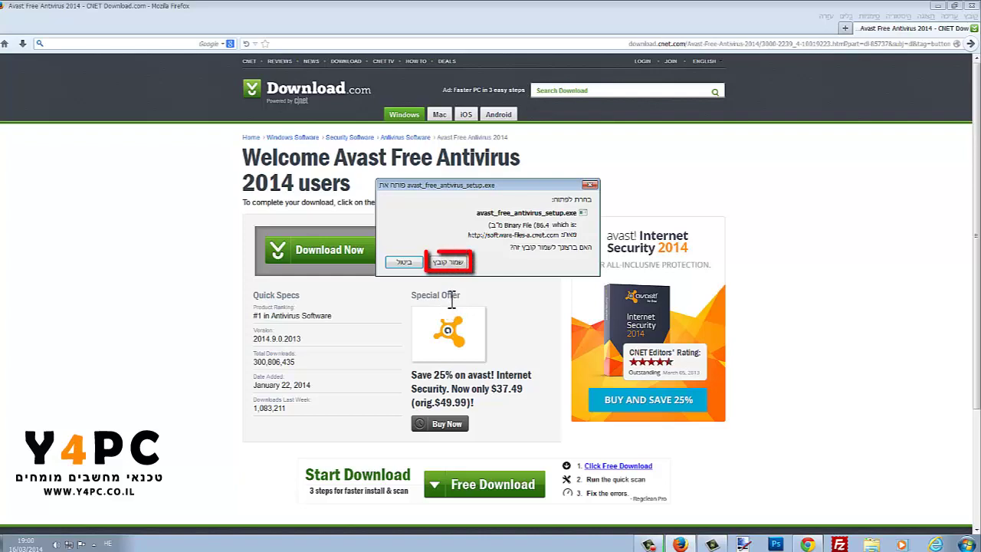
{"action": "left_click", "coordinate": [458, 260]}
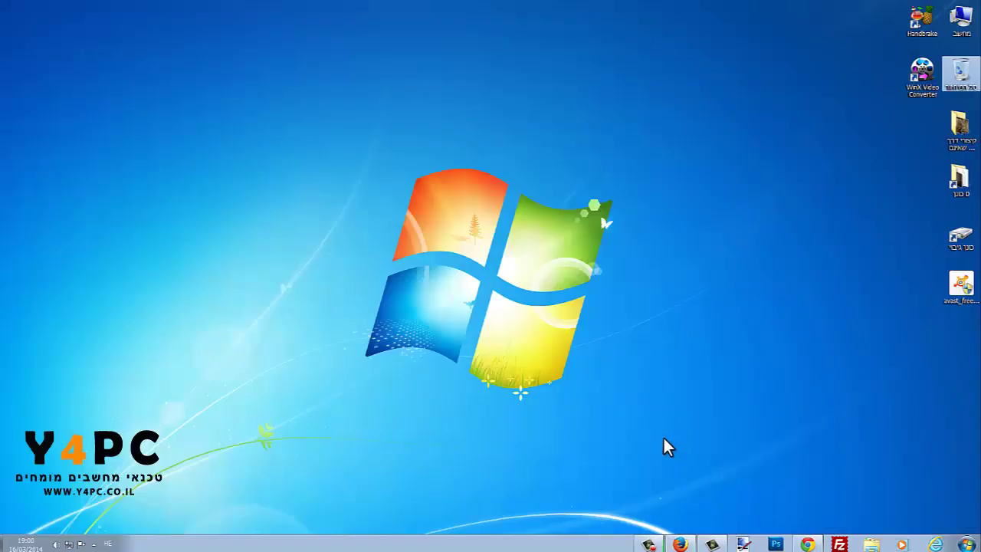
Step: Run the downloaded avast installer from the desktop and allow it to make changes to the computer
{"action": "left_click", "coordinate": [664, 439]}
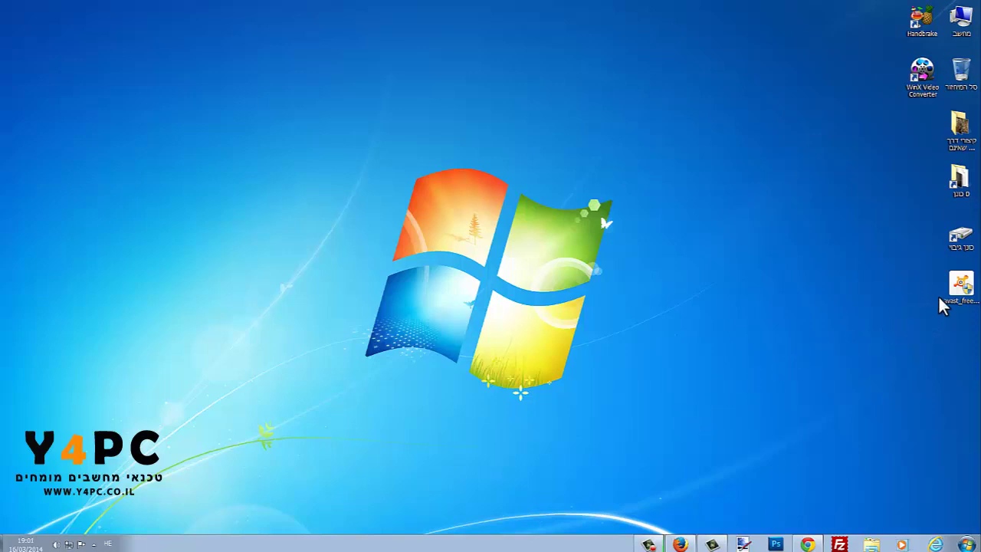
{"action": "double_click", "coordinate": [960, 285]}
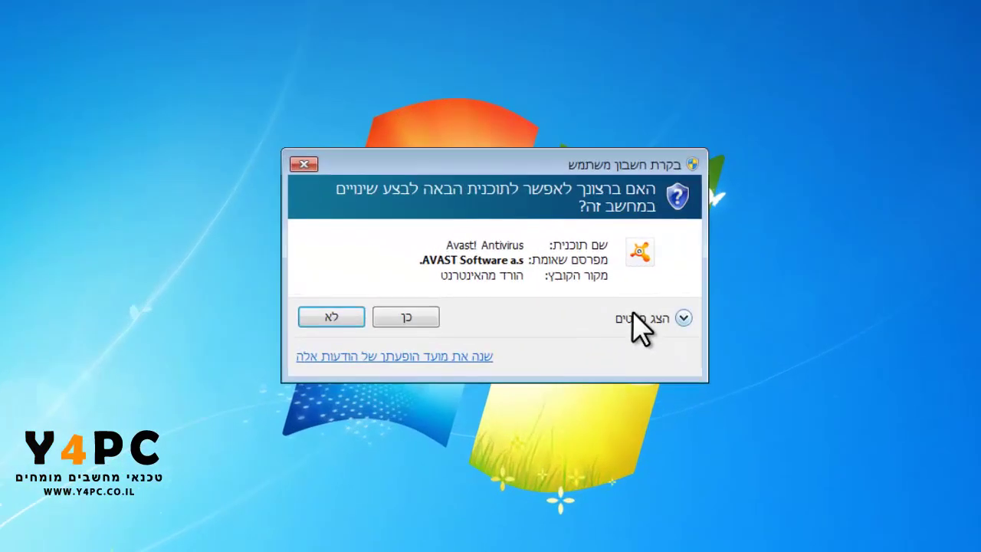
{"action": "left_click", "coordinate": [434, 319]}
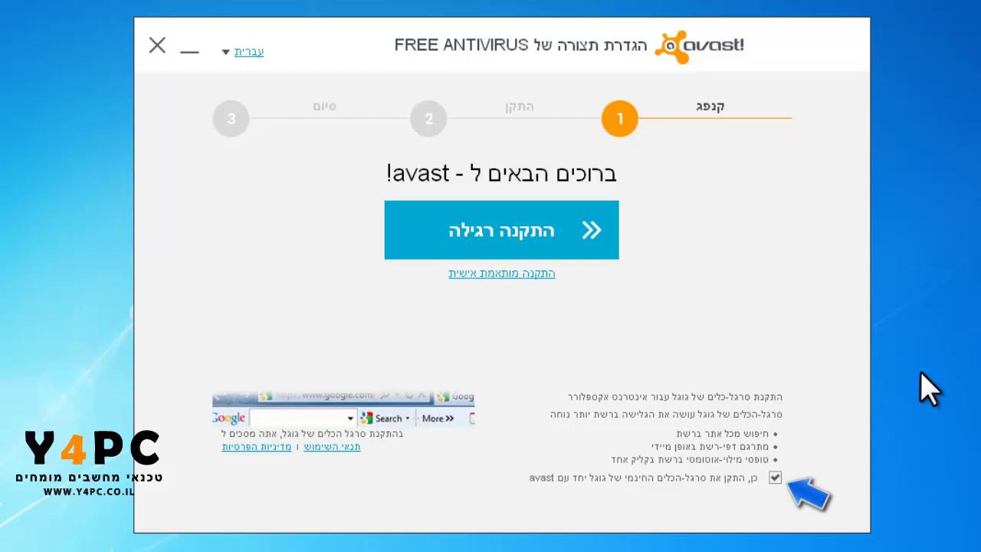
Step: Decline the Google toolbar and choose a custom installation in C:\Program Files\AVAST Software\Avast
{"action": "left_click", "coordinate": [776, 477]}
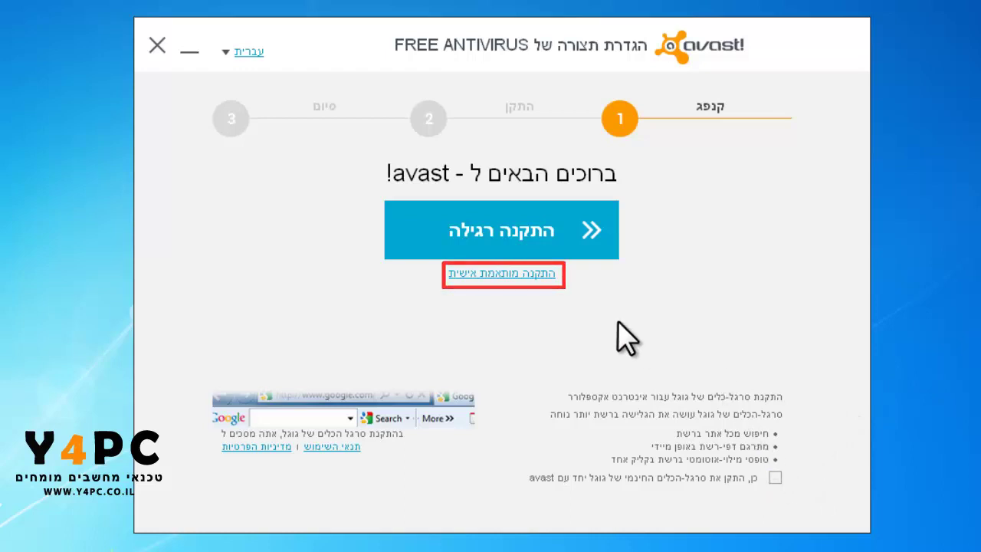
{"action": "left_click", "coordinate": [534, 274]}
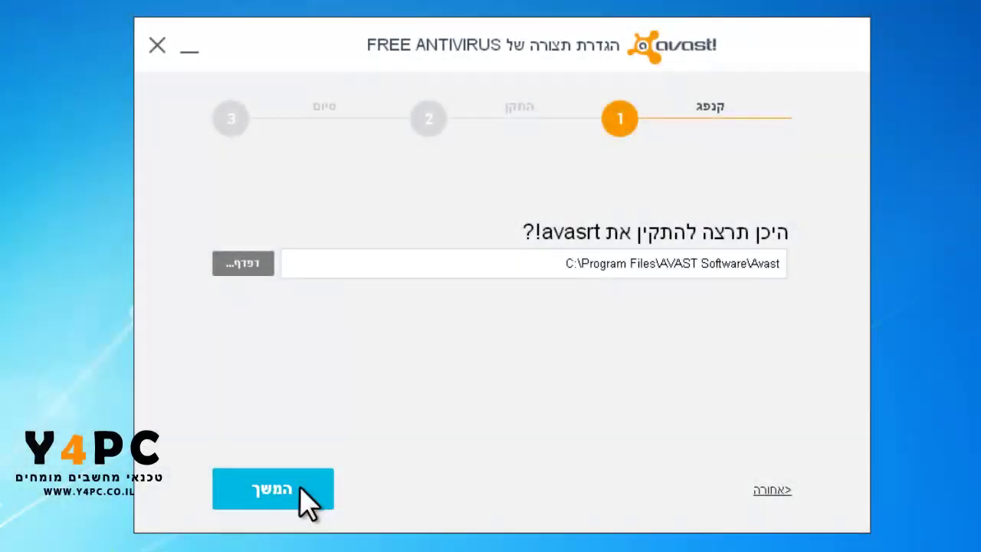
{"action": "left_click", "coordinate": [307, 500]}
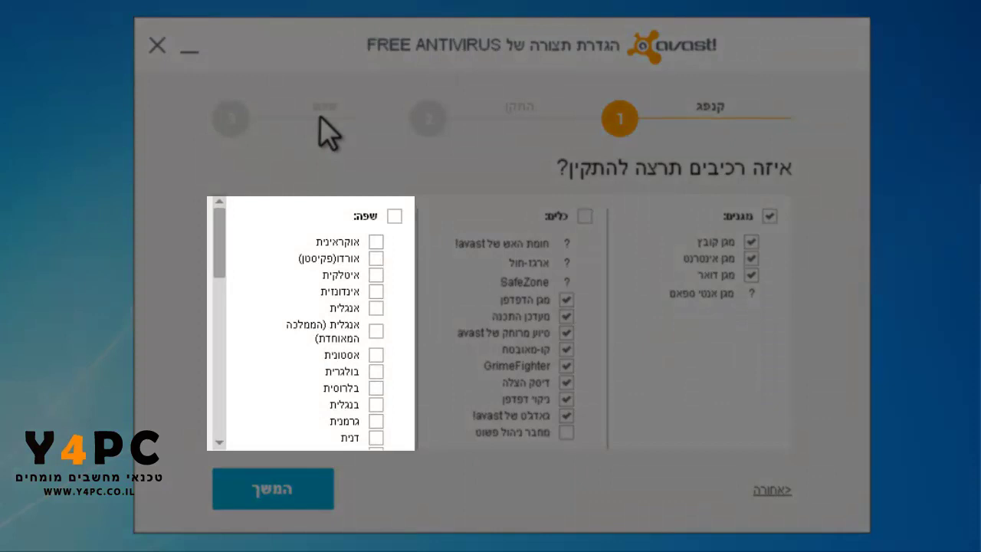
Step: Check the language list, accept the preselected components with Hebrew, and complete the avast installation
{"action": "left_click_drag", "start_coordinate": [220, 234], "coordinate": [217, 339]}
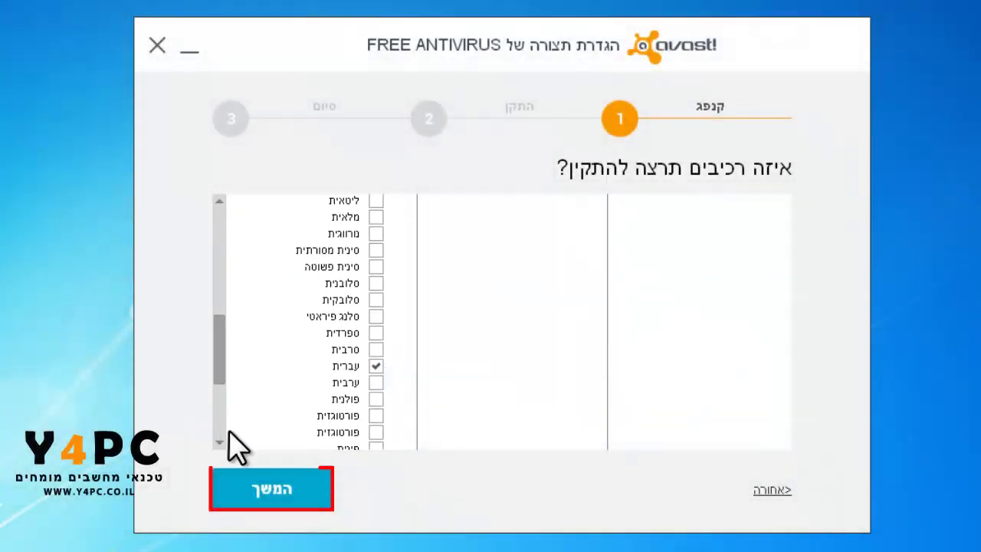
{"action": "left_click", "coordinate": [282, 498]}
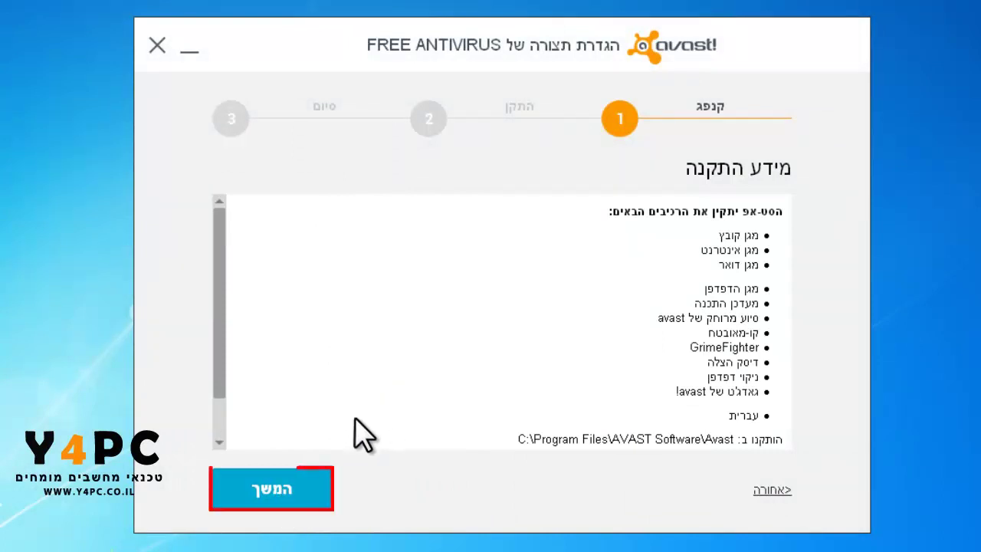
{"action": "left_click", "coordinate": [309, 494]}
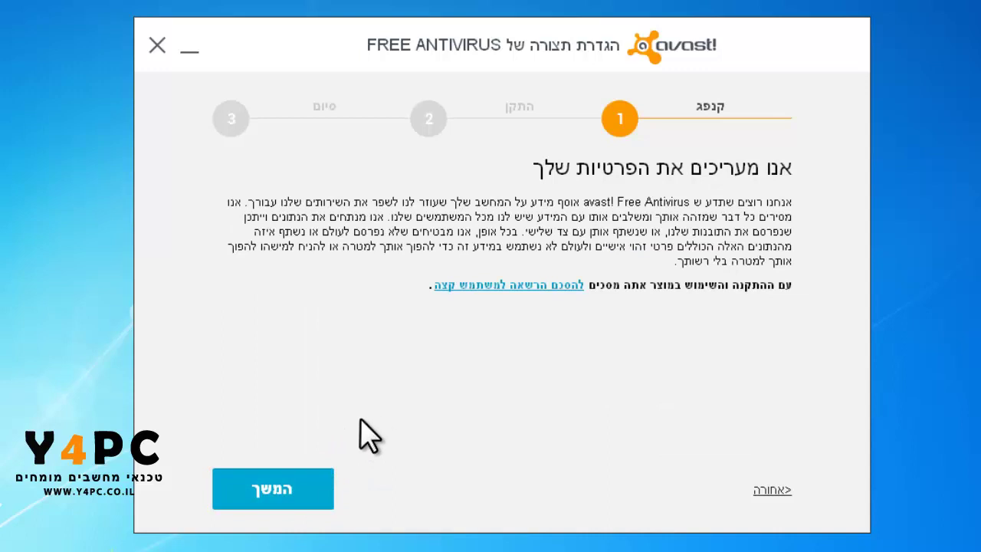
{"action": "left_click", "coordinate": [317, 497]}
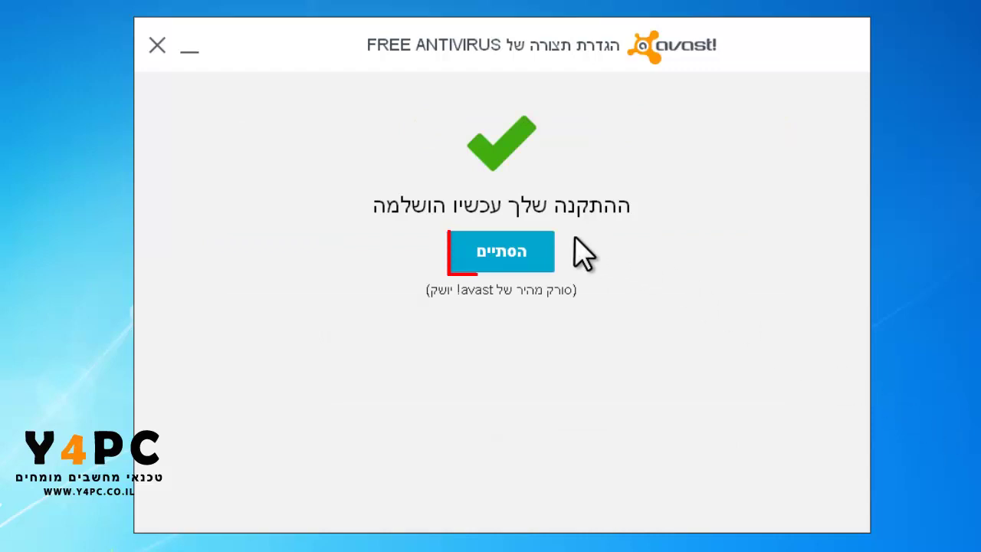
{"action": "left_click", "coordinate": [500, 259]}
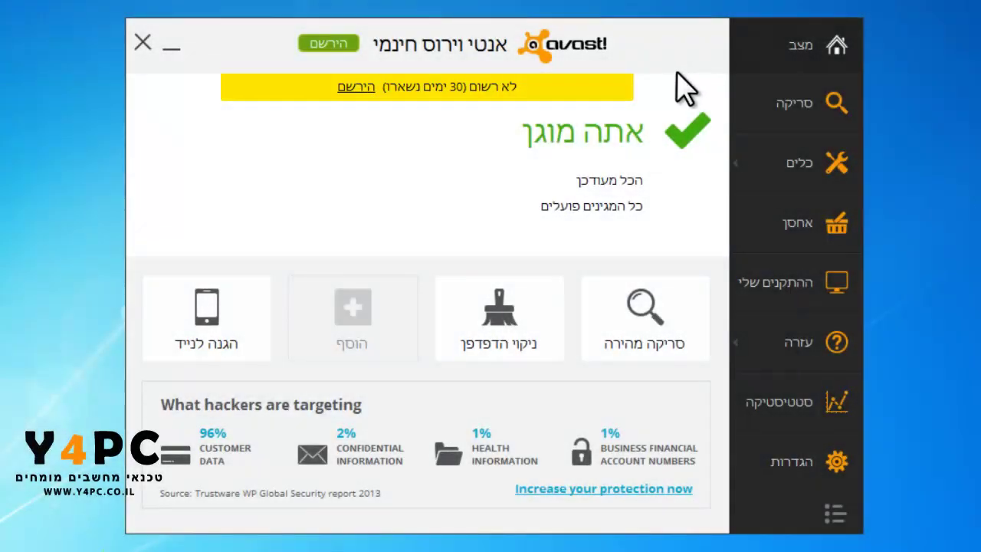
Step: Go to the scan page and review the full system scan and removable media scan types
{"action": "left_click", "coordinate": [816, 123]}
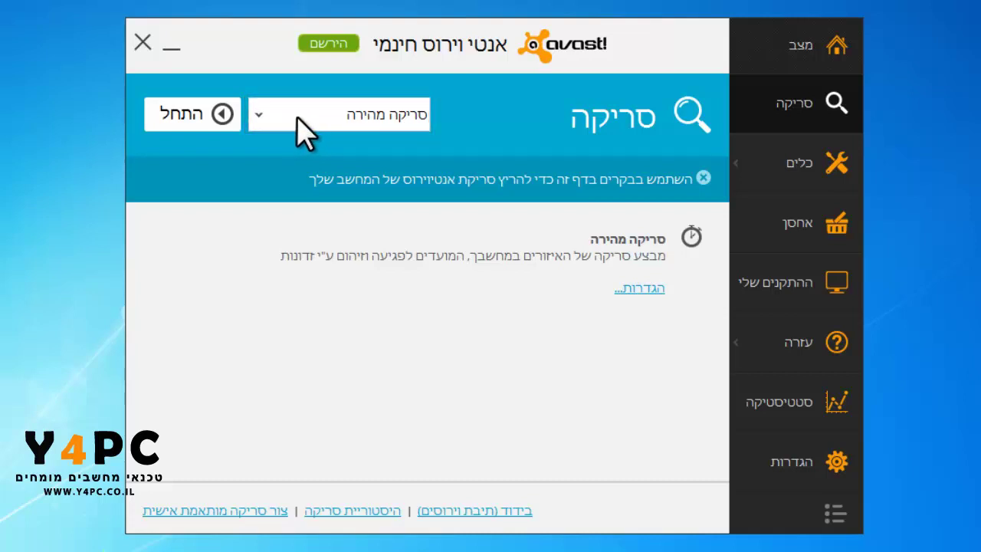
{"action": "left_click", "coordinate": [259, 115]}
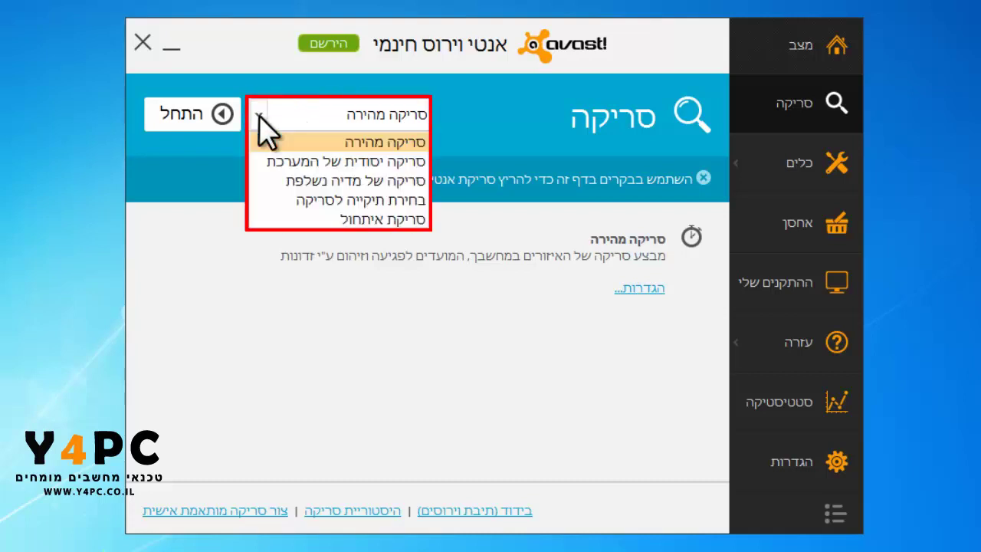
{"action": "left_click", "coordinate": [283, 162]}
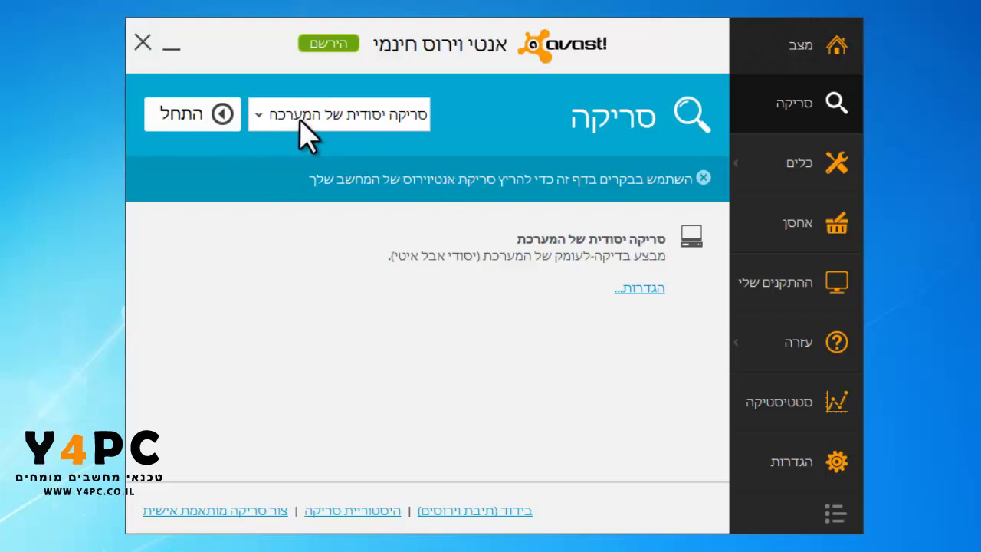
{"action": "left_click", "coordinate": [259, 115]}
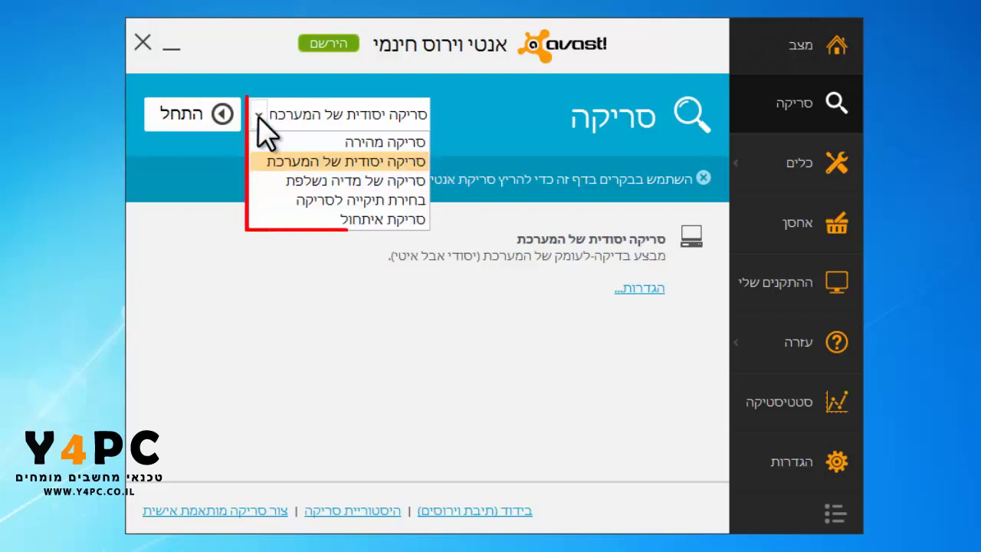
{"action": "left_click", "coordinate": [275, 181]}
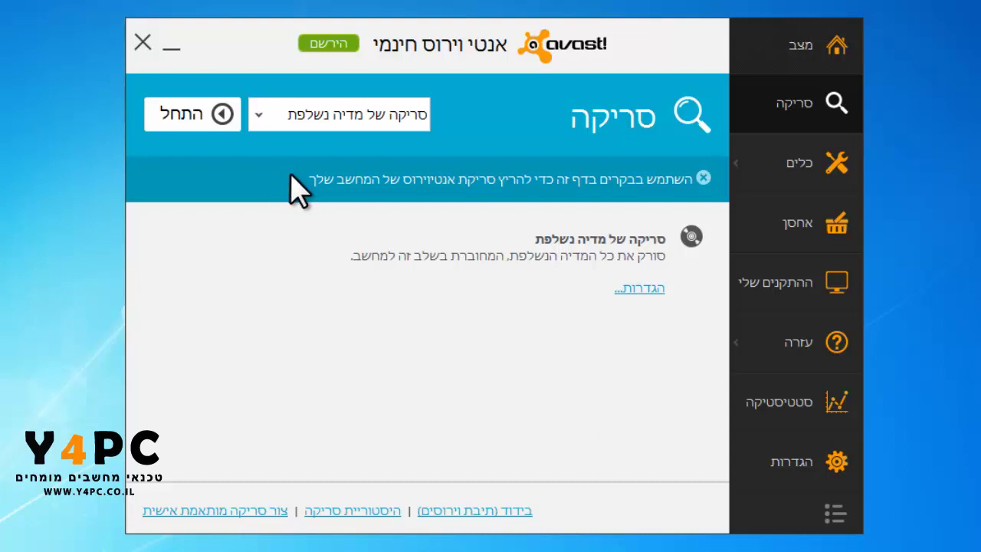
Step: Choose the folder scan type, view the areas it offers for scanning, and close the selection without choosing any
{"action": "left_click", "coordinate": [259, 115]}
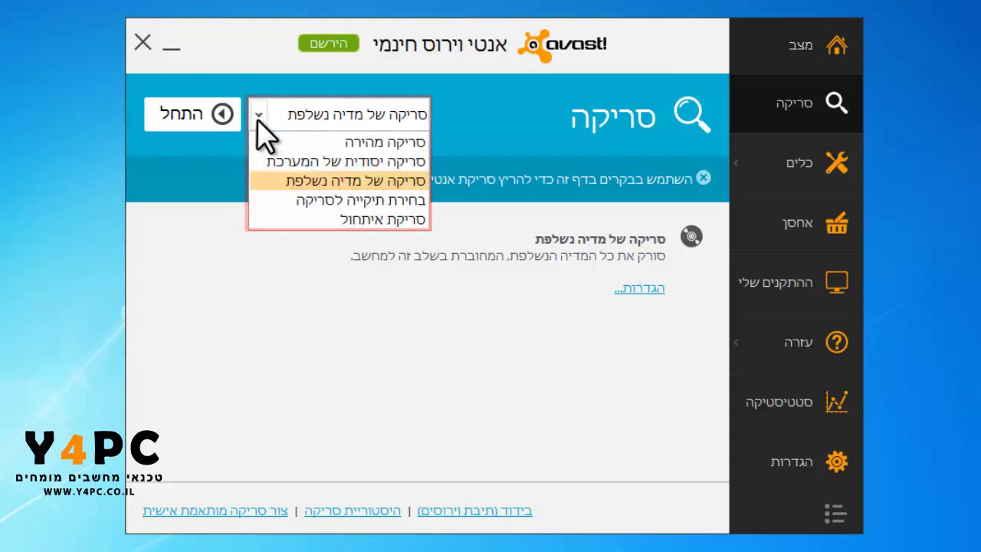
{"action": "left_click", "coordinate": [349, 200]}
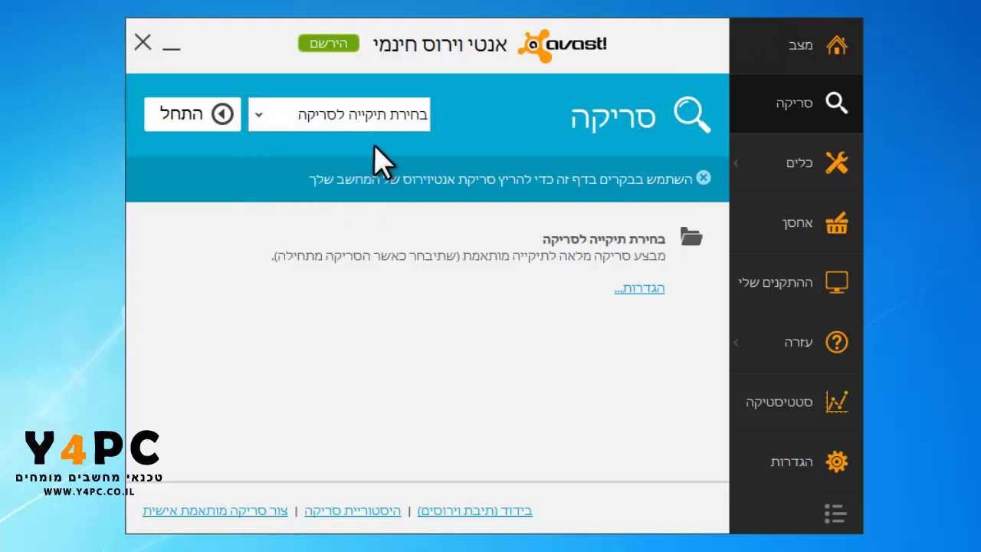
{"action": "left_click", "coordinate": [214, 121]}
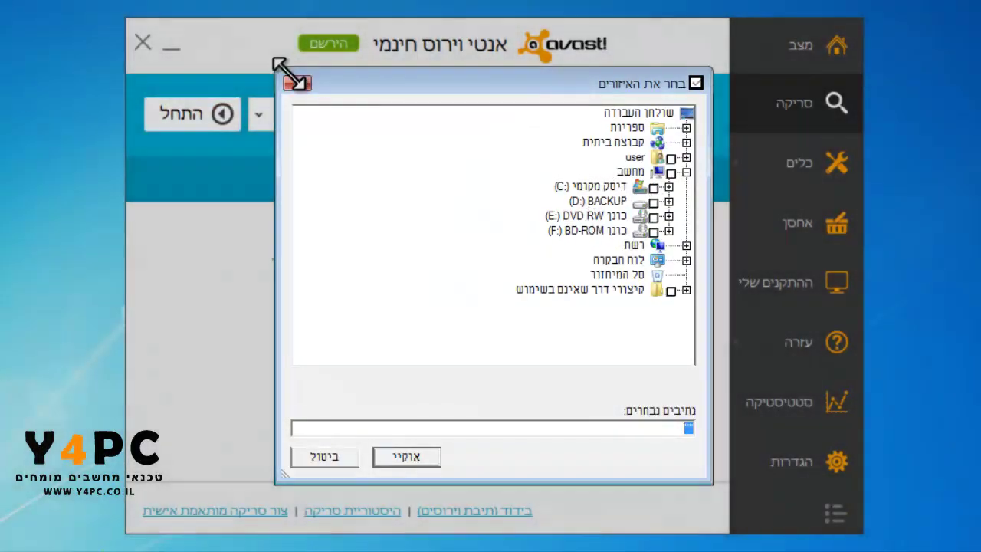
{"action": "left_click", "coordinate": [297, 83]}
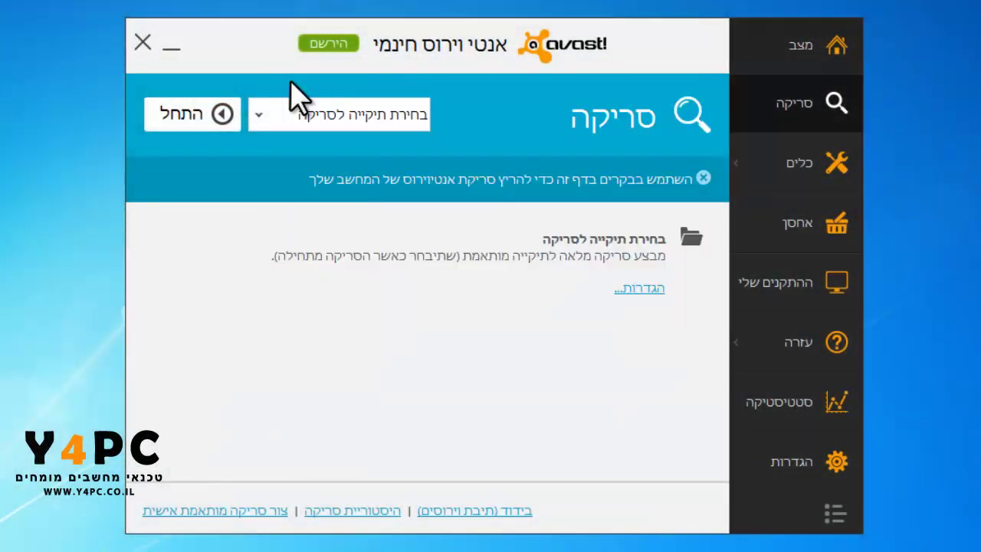
Step: Select the boot-time scan as the scan type
{"action": "left_click", "coordinate": [281, 119]}
{"action": "left_click", "coordinate": [341, 221]}
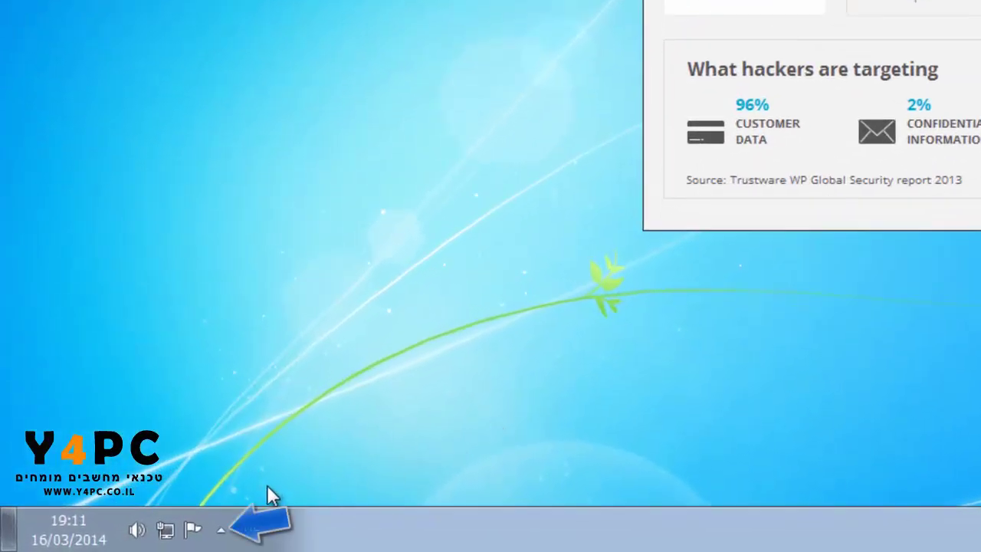
Step: Show the hidden notification area icons
{"action": "left_click", "coordinate": [223, 528]}
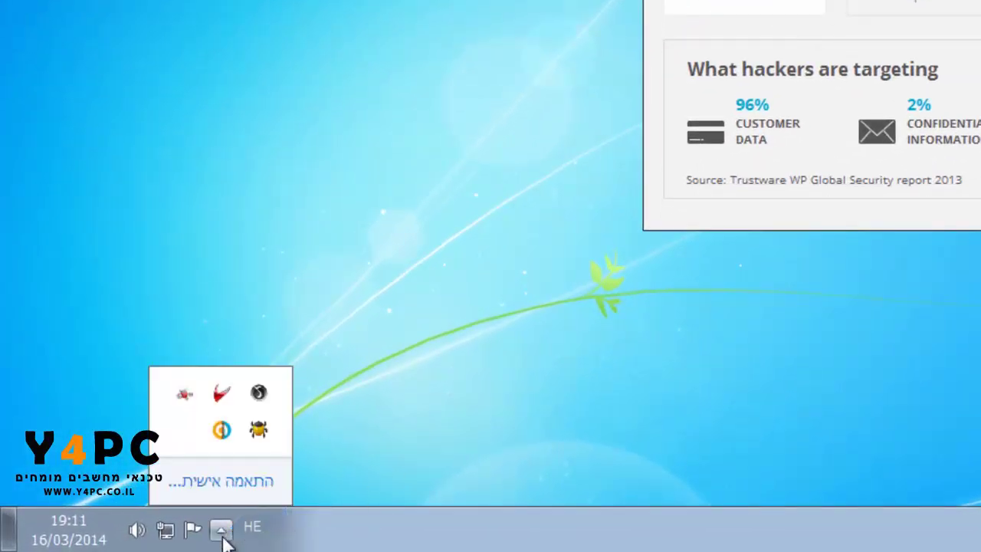